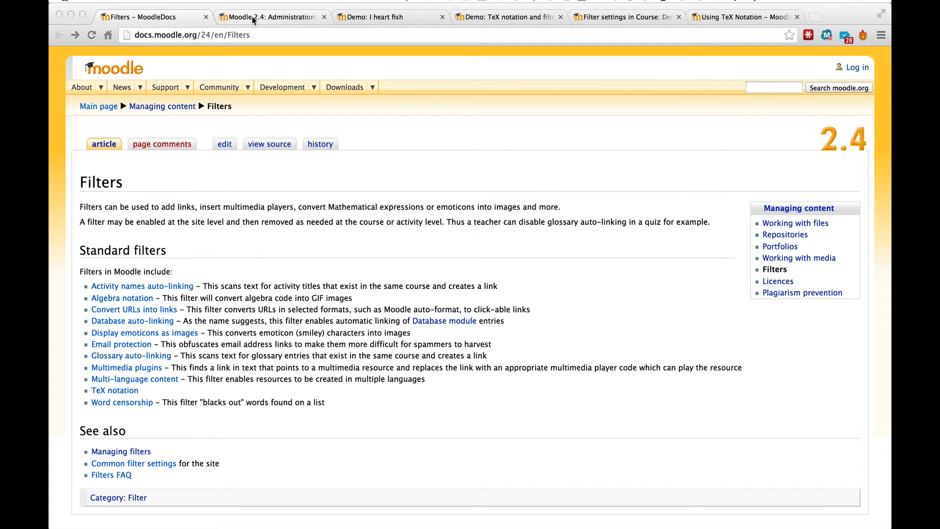
- View the site's Manage filters page, then open the "I heart fish" page for editing at its page content
left_click(277, 19)
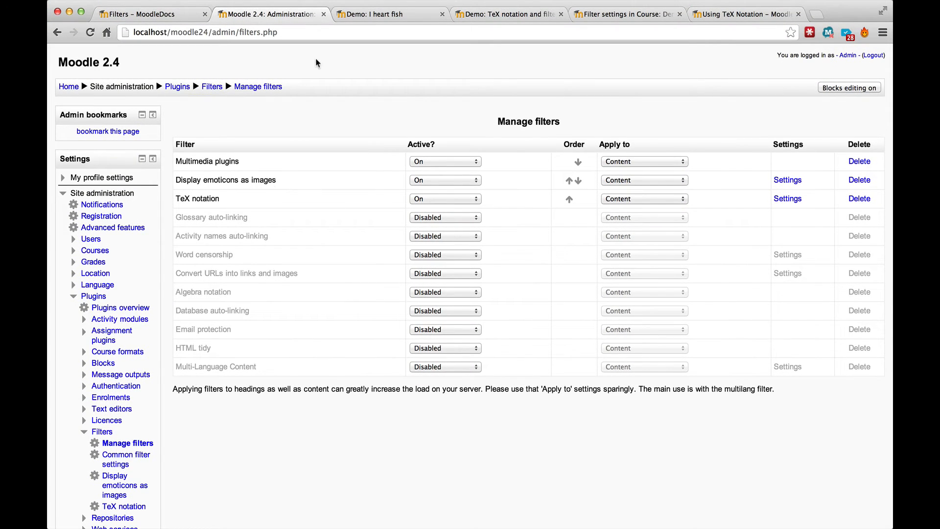
left_click(378, 16)
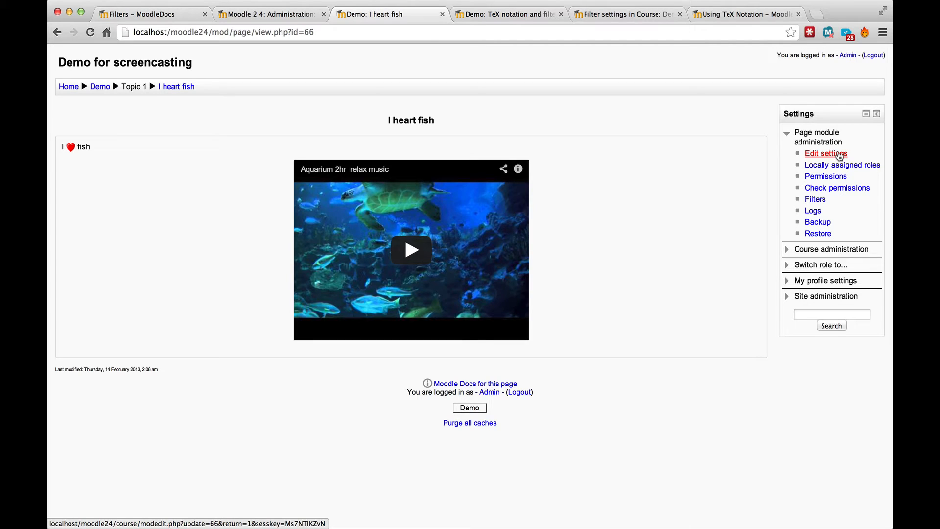
left_click(838, 155)
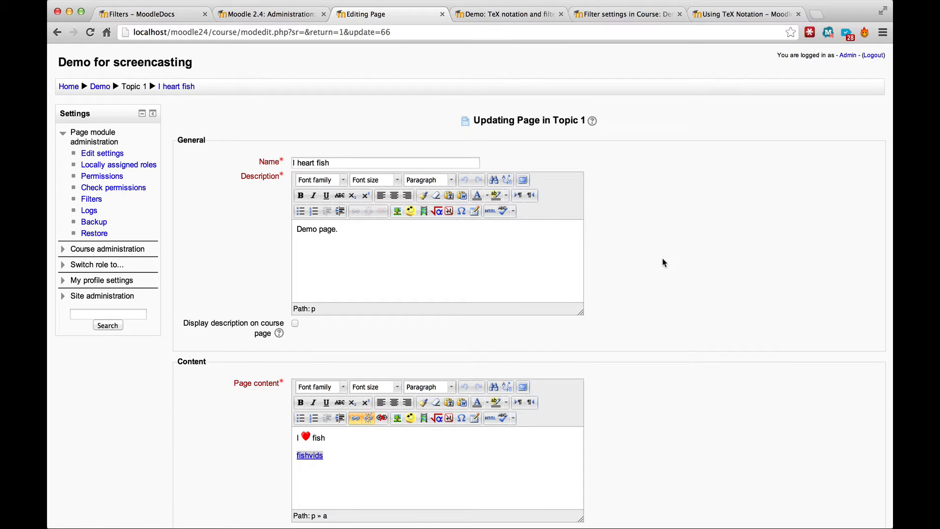
scroll(669, 290, "down", 5)
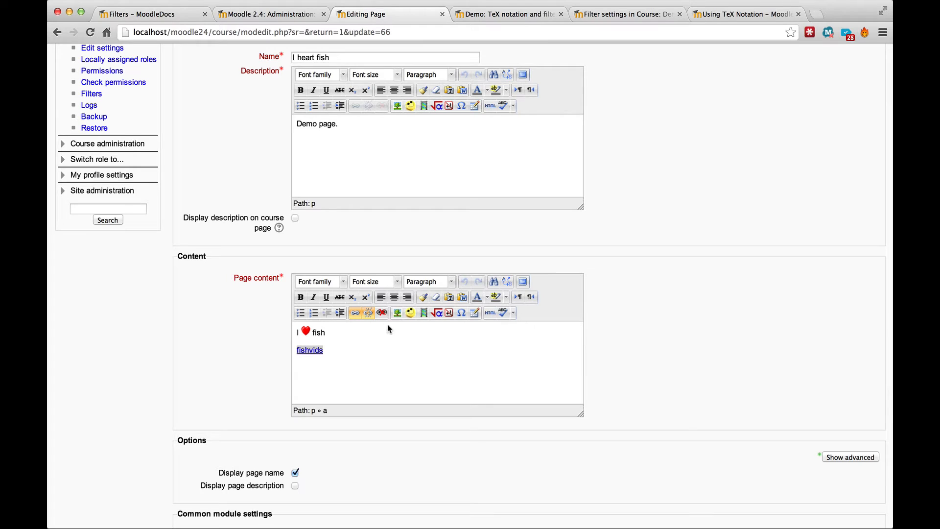
- Try replacing the heart emoticon in the "I heart fish" page content with another emoticon and then with the text "(h)"
left_click(310, 333)
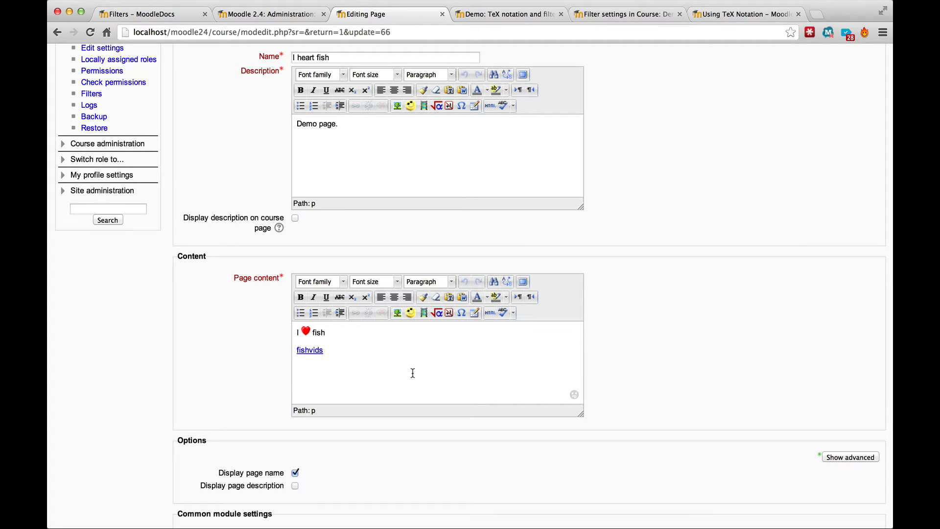
key("Left")
left_click(305, 332)
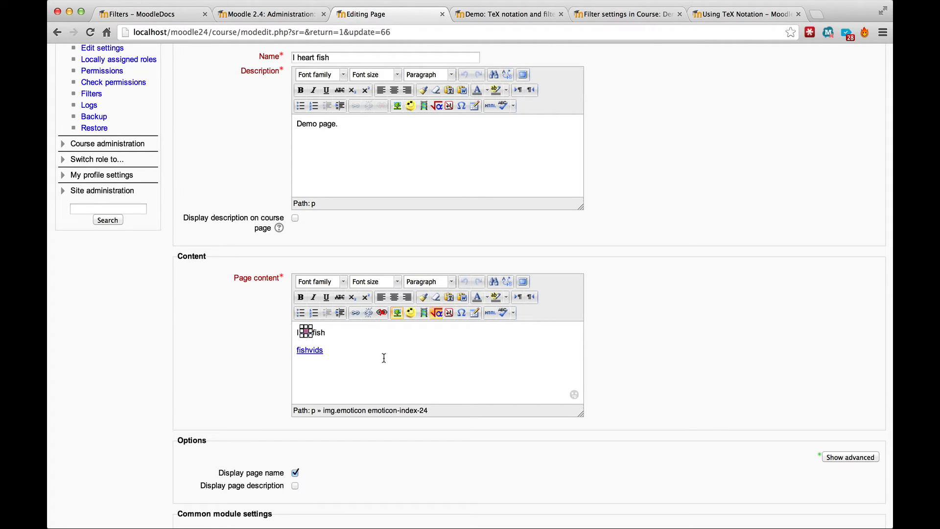
left_click(410, 315)
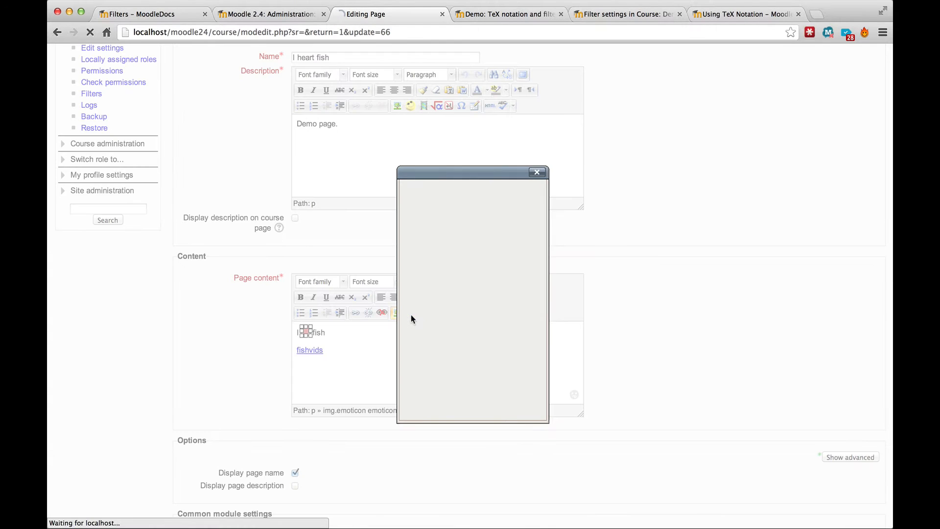
left_click(423, 255)
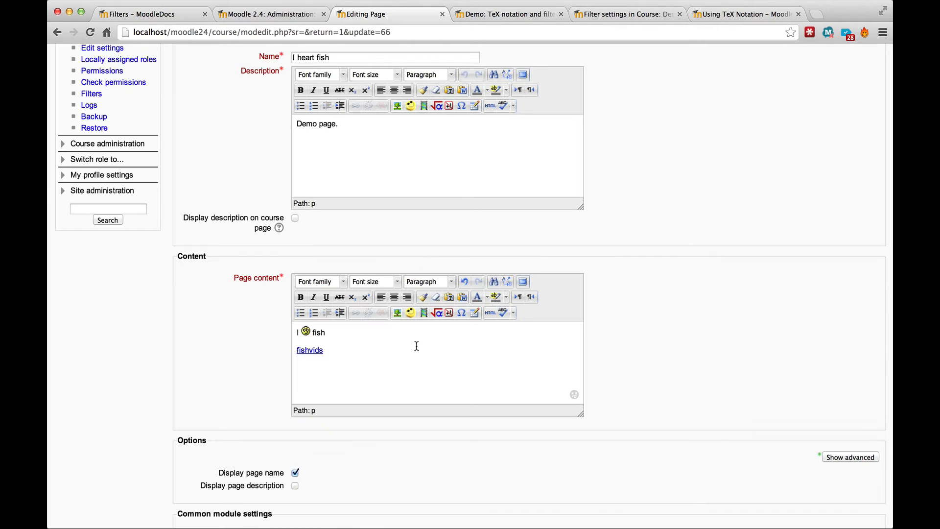
key("BackSpace")
type("(h)")
- Inspect the link properties of "fishvids" in the page content, closing them without changes, and look over the remaining page settings
left_click(327, 350)
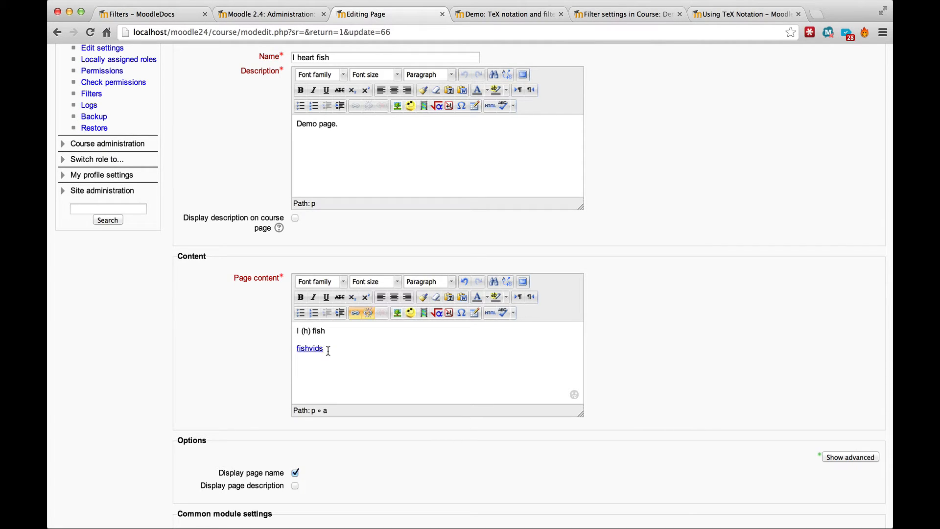
key("Return")
double_click(317, 349)
left_click(356, 312)
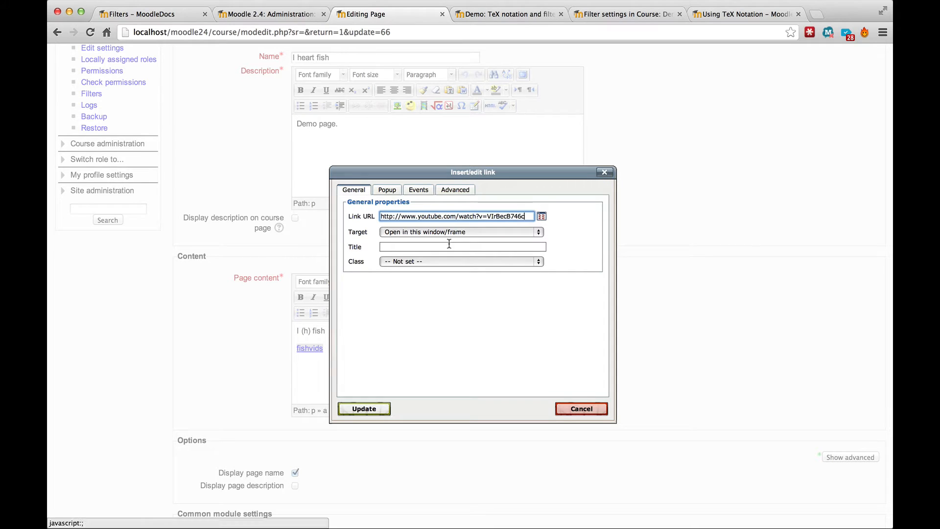
left_click(605, 175)
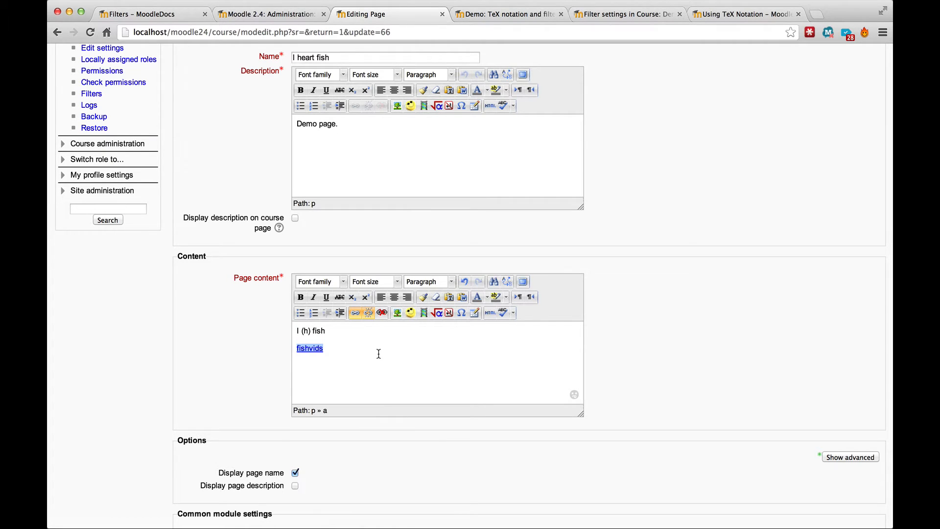
scroll(377, 353, "down", 3)
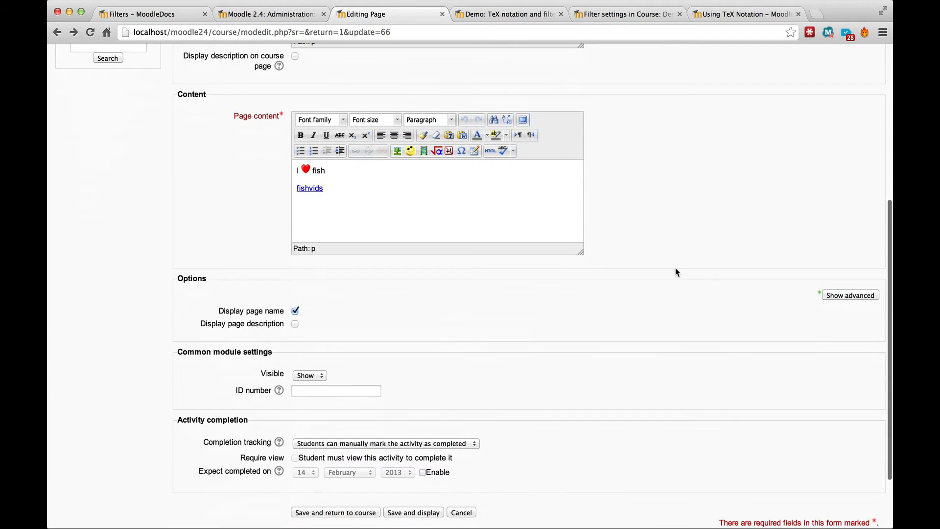
scroll(676, 273, "down", 4)
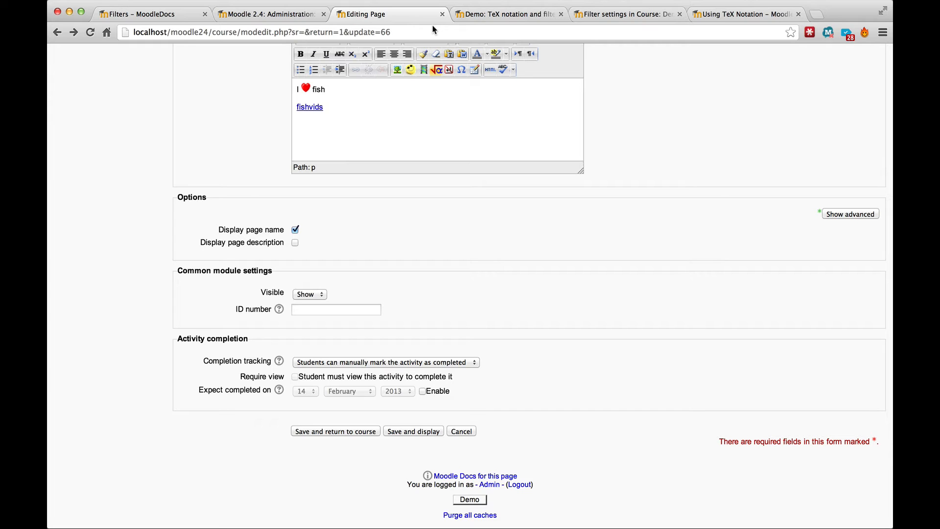
- Open the "TeX notation and filters." page for editing, review its TeX expressions, and save and display the page
left_click(495, 18)
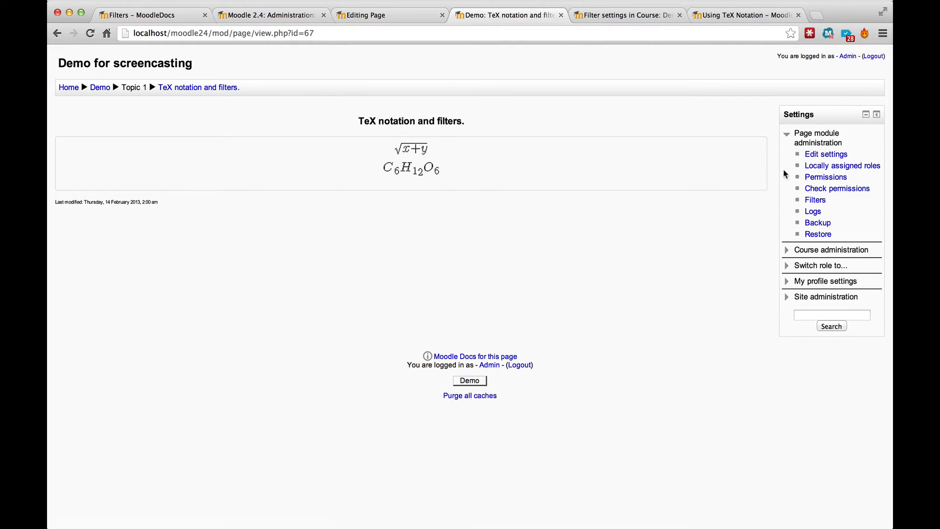
left_click(819, 155)
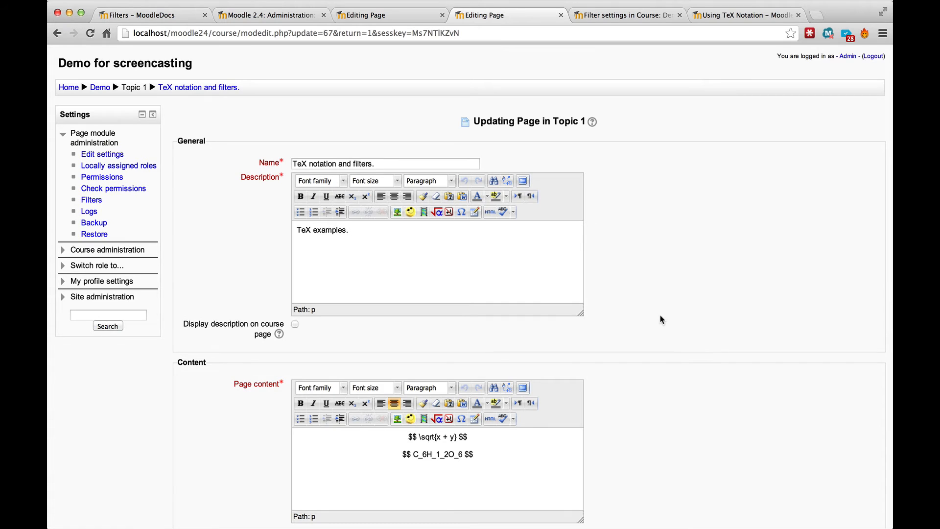
scroll(663, 318, "down", 3)
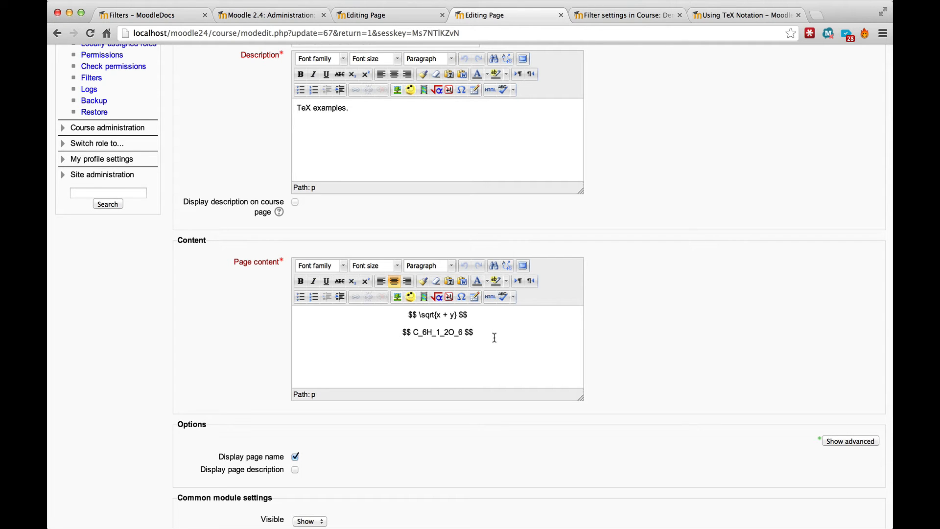
scroll(494, 337, "down", 5)
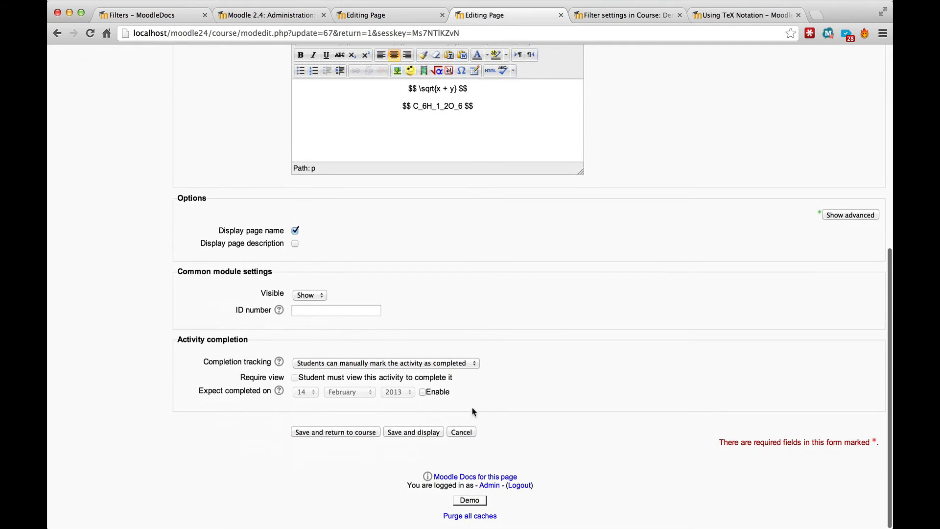
left_click(399, 435)
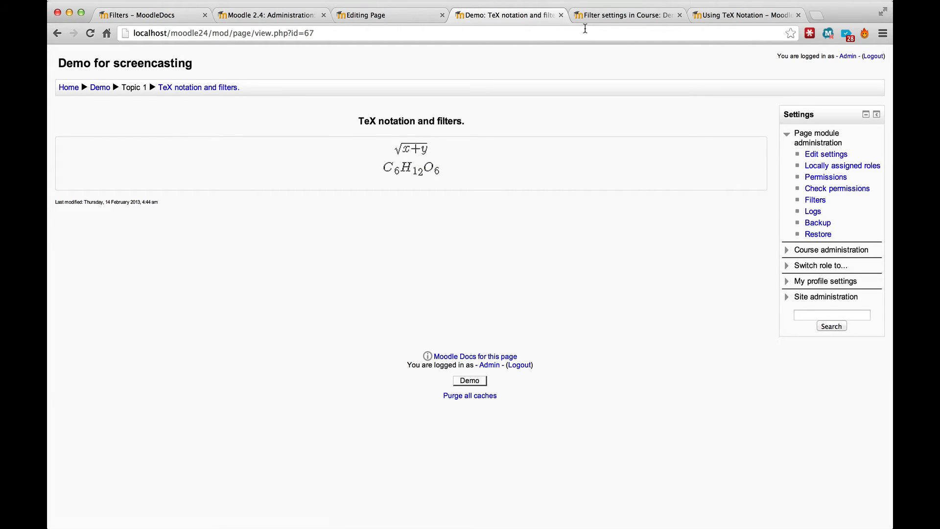
- Examine the Using TeX Notation documentation for language conventions and examples of superscripts, subscripts, roots and fractions
left_click(743, 17)
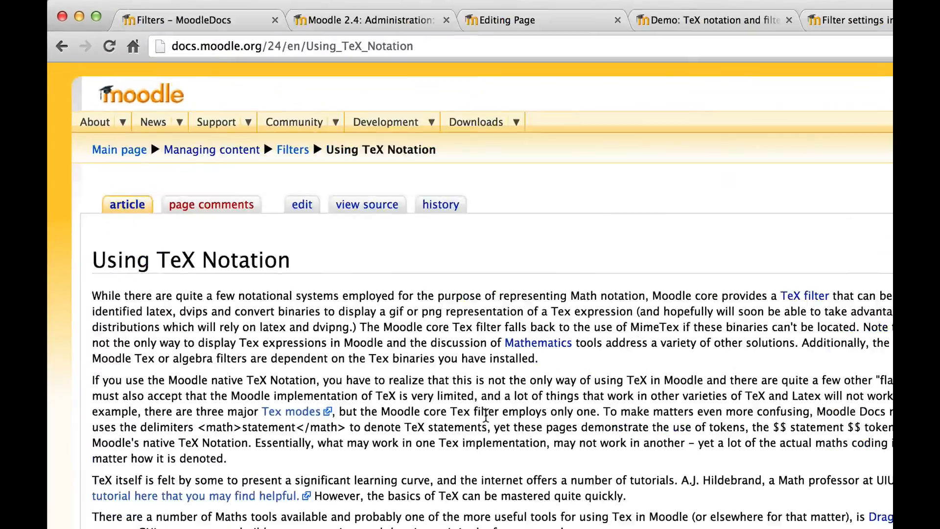
scroll(345, 291, "down", 10)
scroll(346, 291, "down", 15)
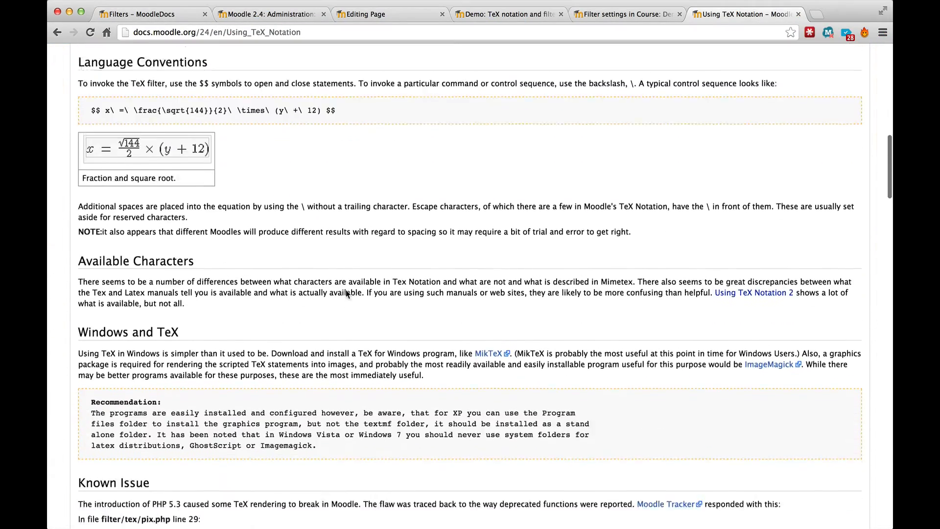
scroll(345, 293, "down", 15)
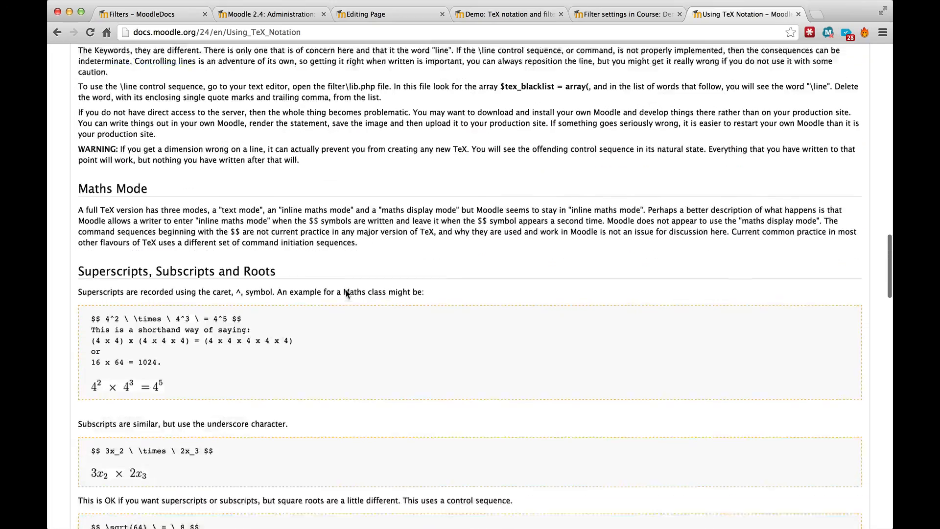
scroll(346, 294, "down", 12)
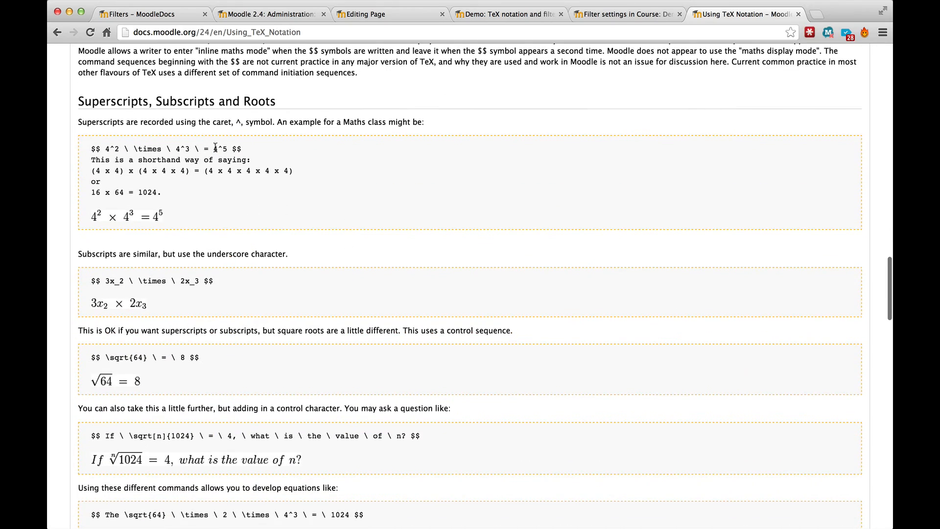
scroll(356, 343, "down", 10)
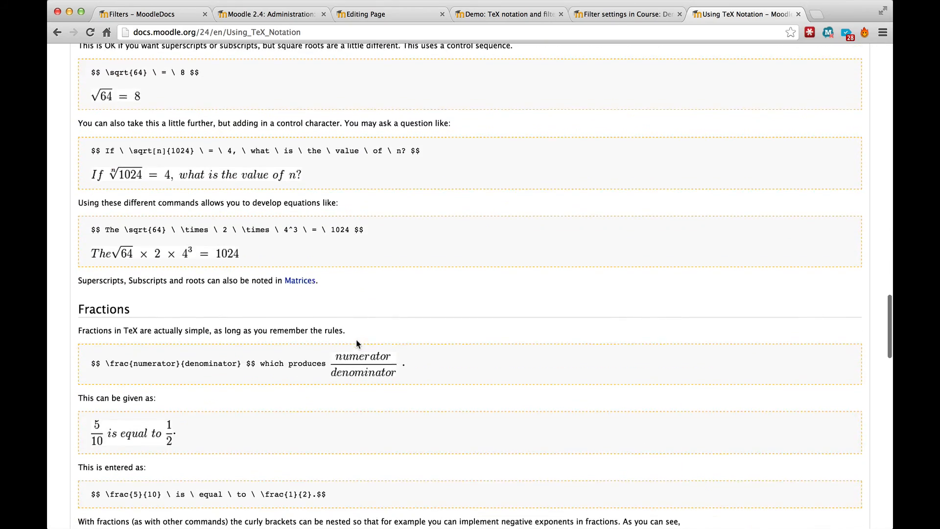
scroll(356, 343, "down", 2)
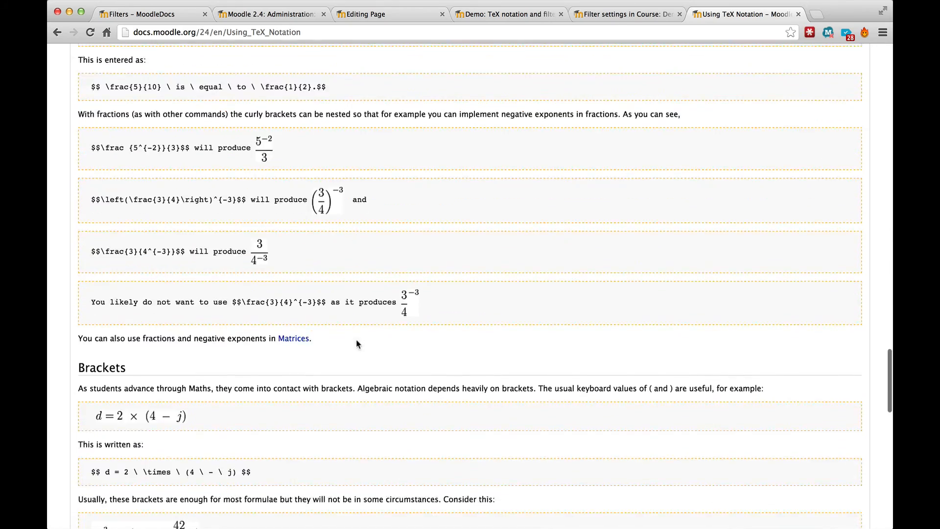
scroll(357, 343, "up", 20)
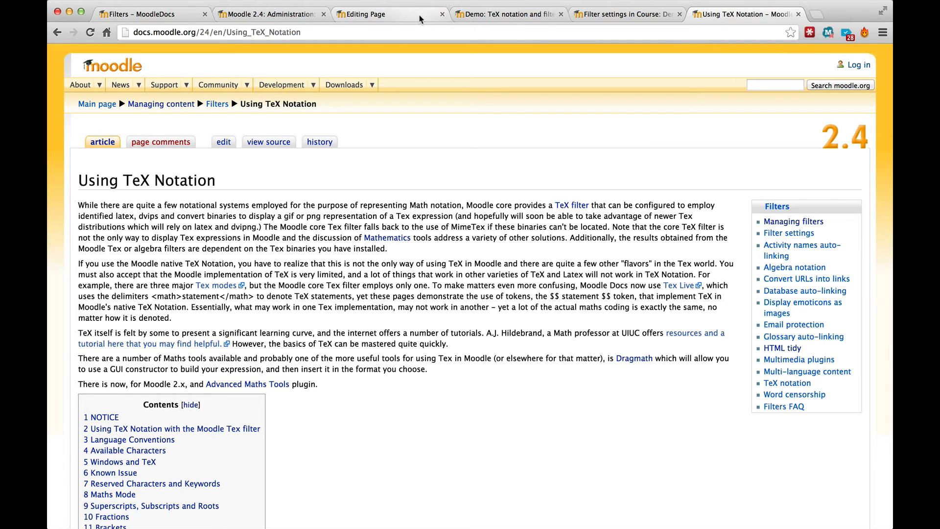
- Reopen the "TeX notation and filters." page for editing and view the DragMath Equation Editor from its description field, inserting nothing
left_click(518, 15)
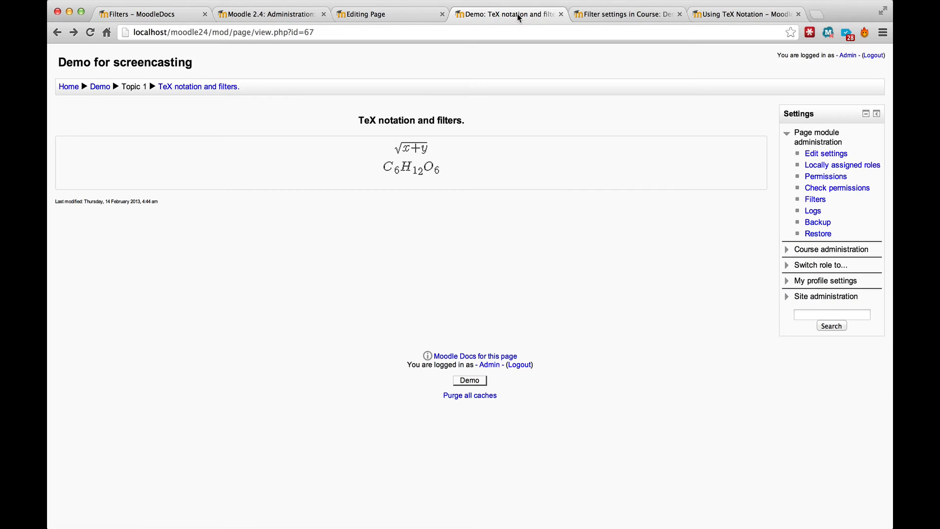
left_click(826, 154)
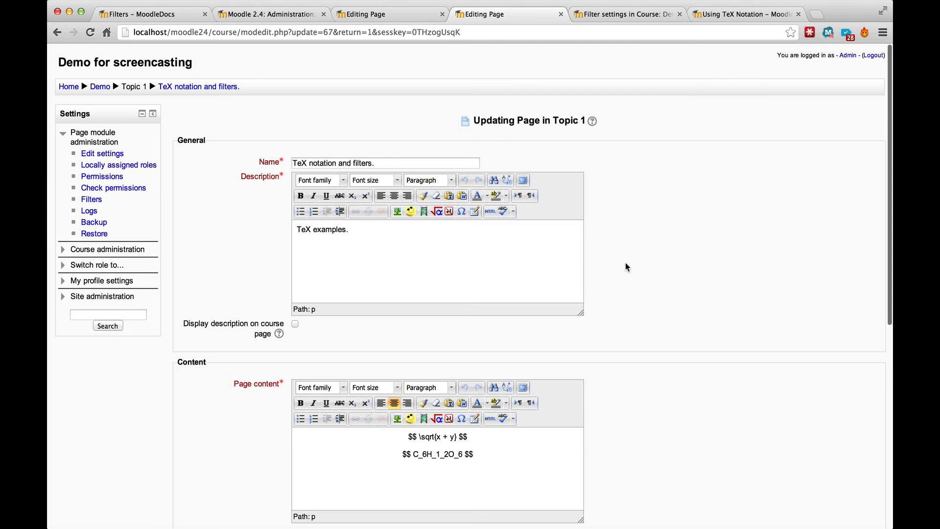
left_click(439, 204)
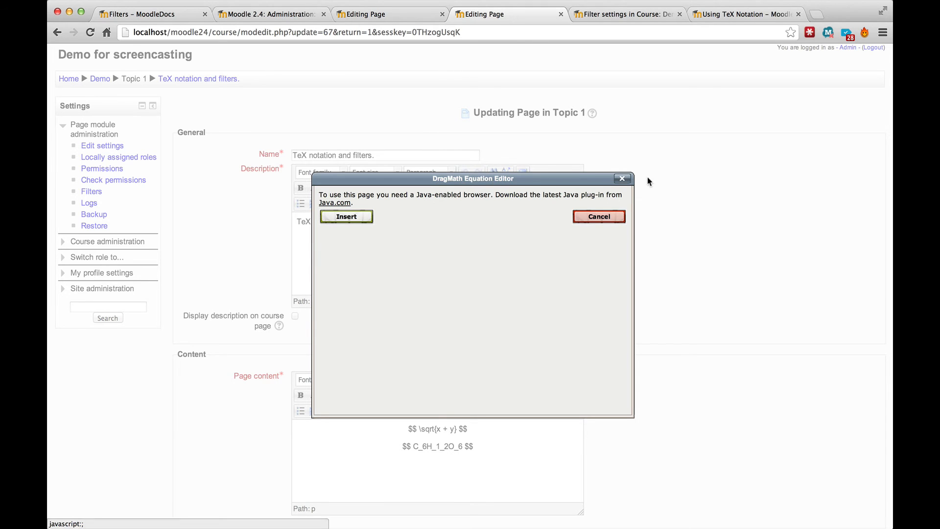
left_click(623, 178)
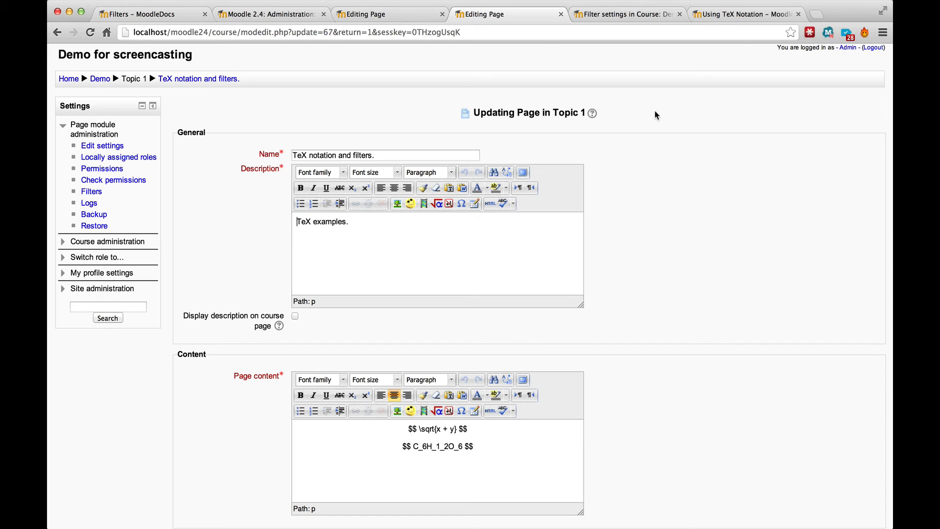
- Go to the Demo course's main page and open the course-level filter settings from there
left_click(602, 15)
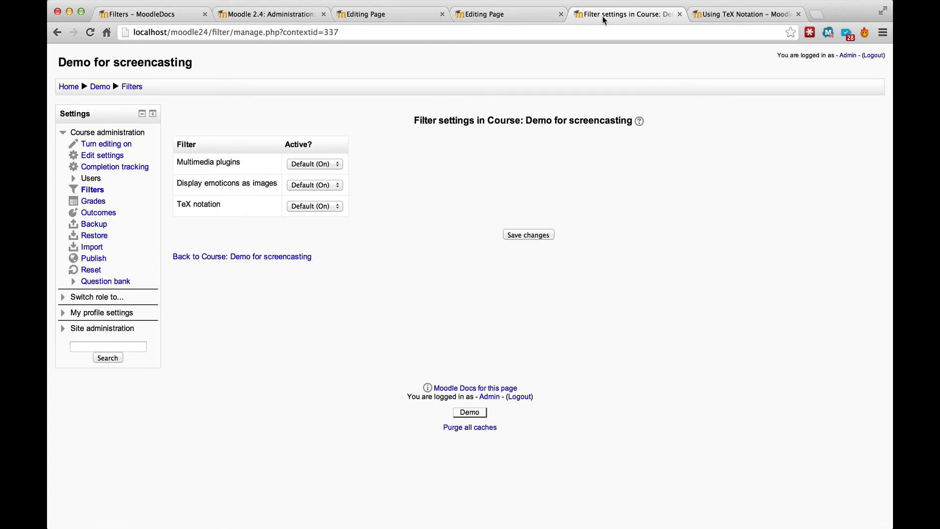
left_click(99, 87)
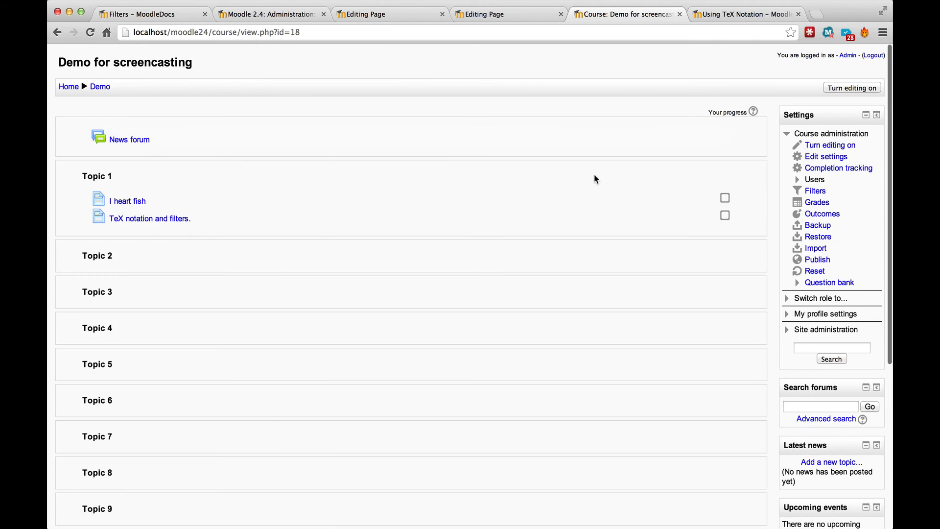
left_click(822, 192)
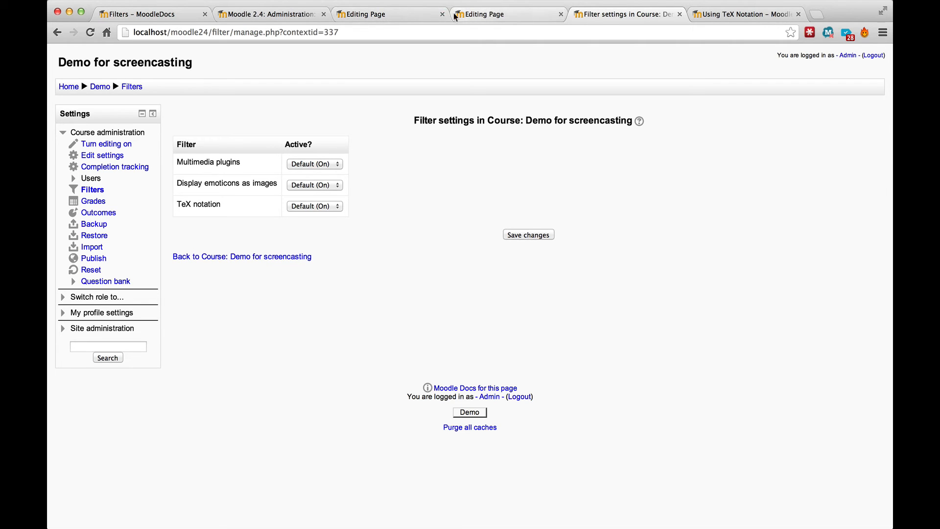
- Return to the open edit form of the "TeX notation and filters." page and save and display the page
left_click(482, 15)
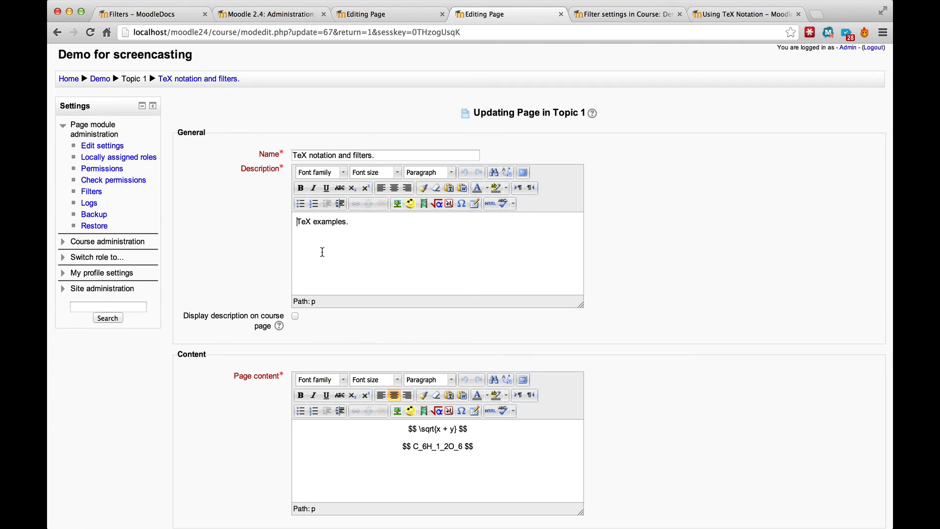
scroll(191, 230, "down", 3)
scroll(190, 230, "down", 4)
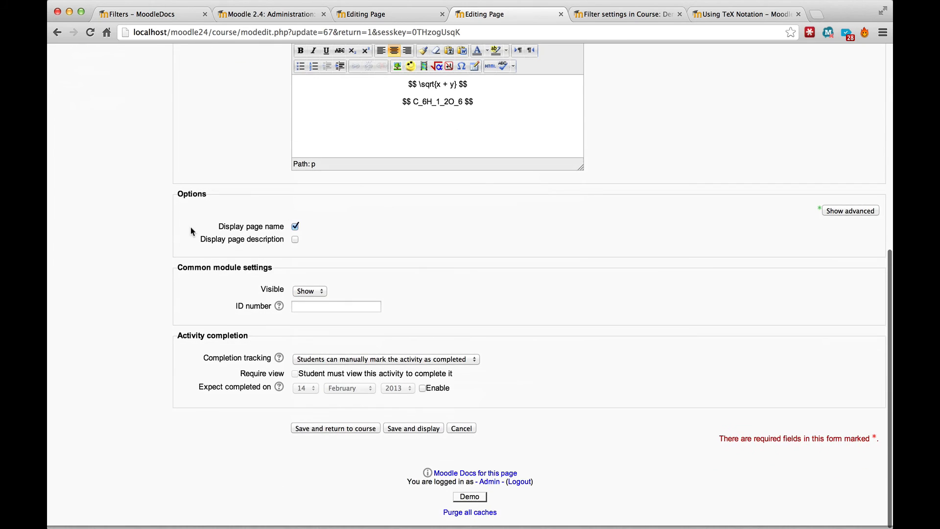
left_click(413, 432)
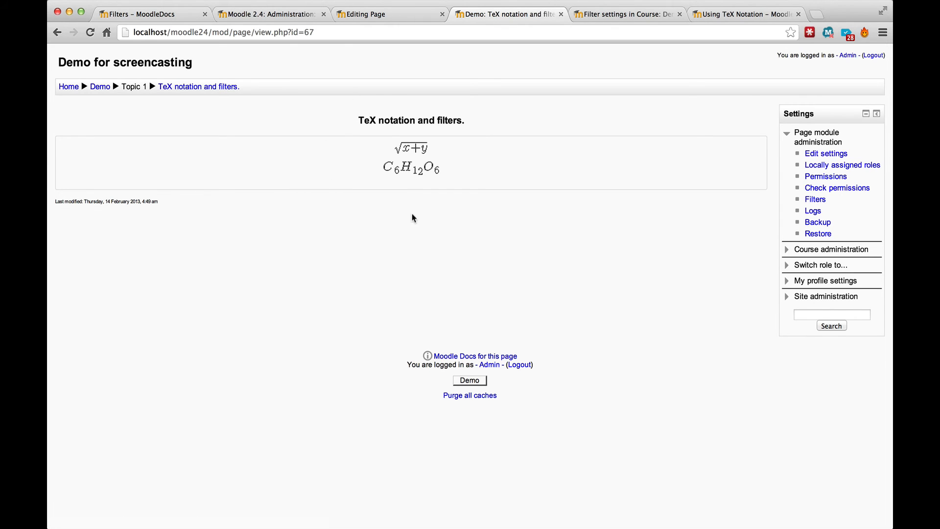
- Turn the TeX notation filter off for the "TeX notation and filters." page only, save the change and display the page
left_click(814, 201)
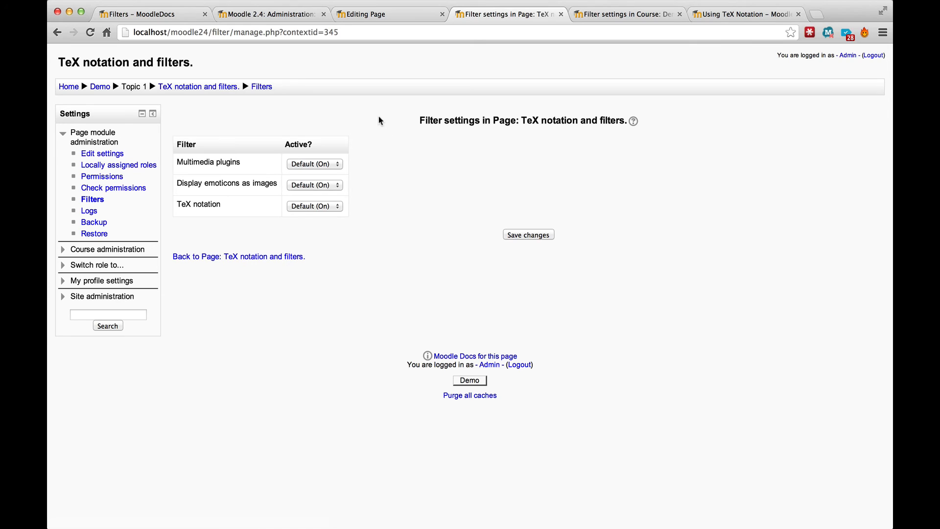
left_click(301, 208)
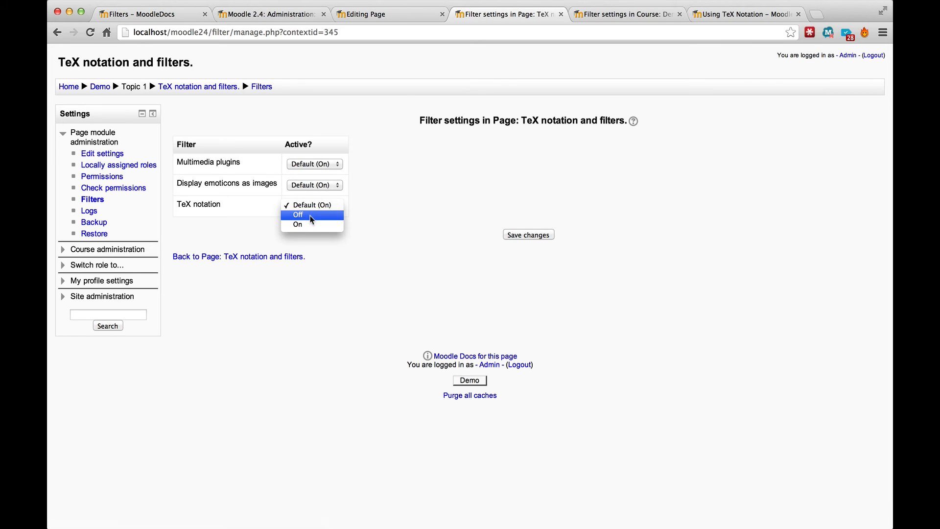
left_click(311, 219)
left_click(529, 235)
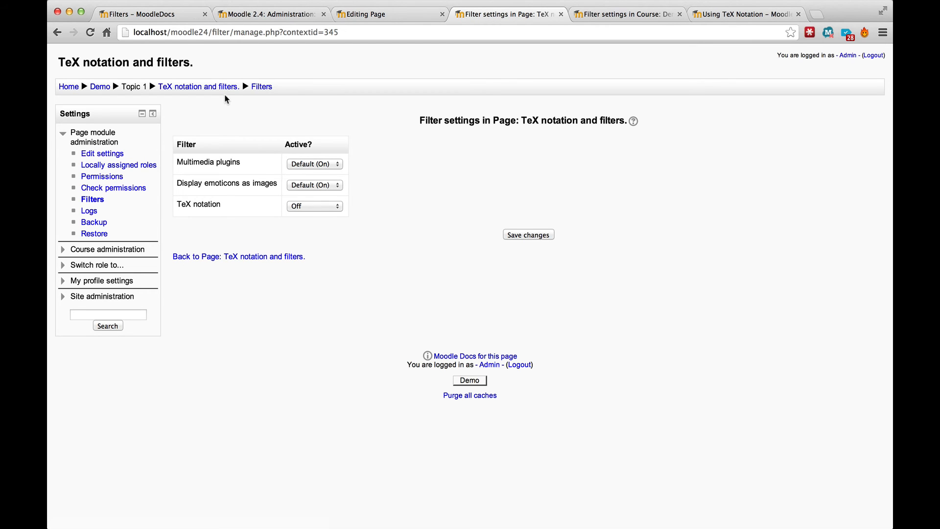
left_click(224, 88)
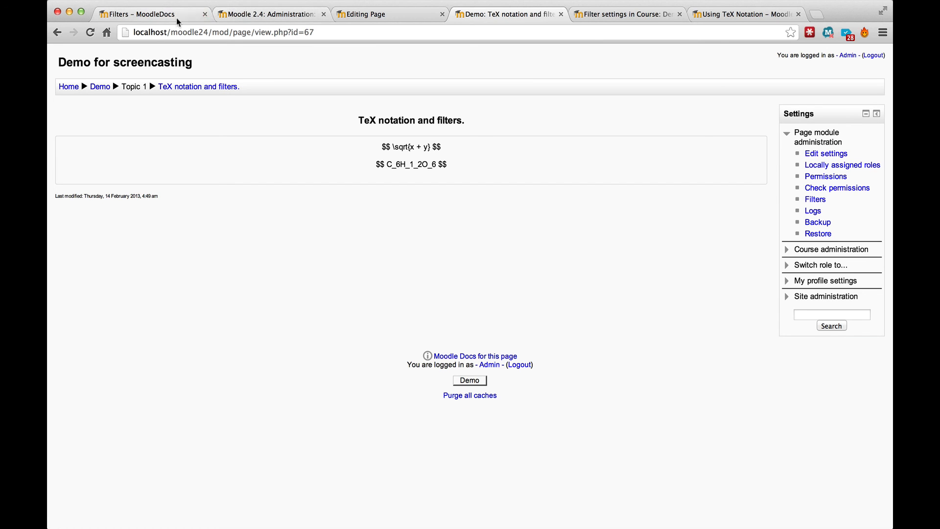
- Review the site-level Manage filters list and return to the MoodleDocs article on Filters
left_click(256, 19)
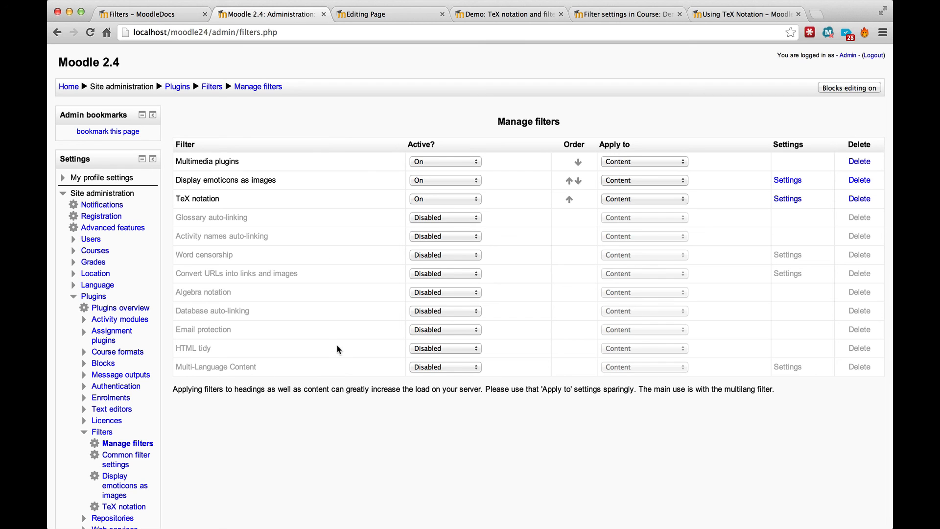
left_click(186, 14)
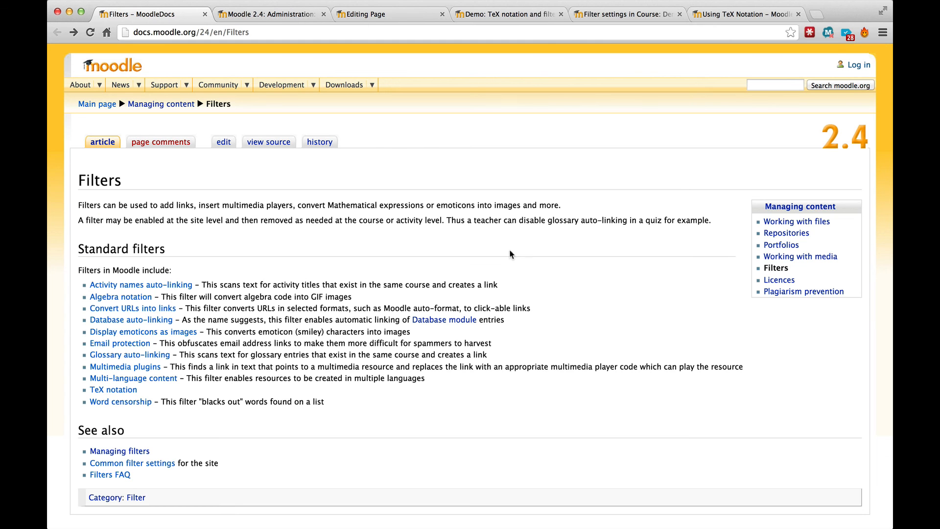